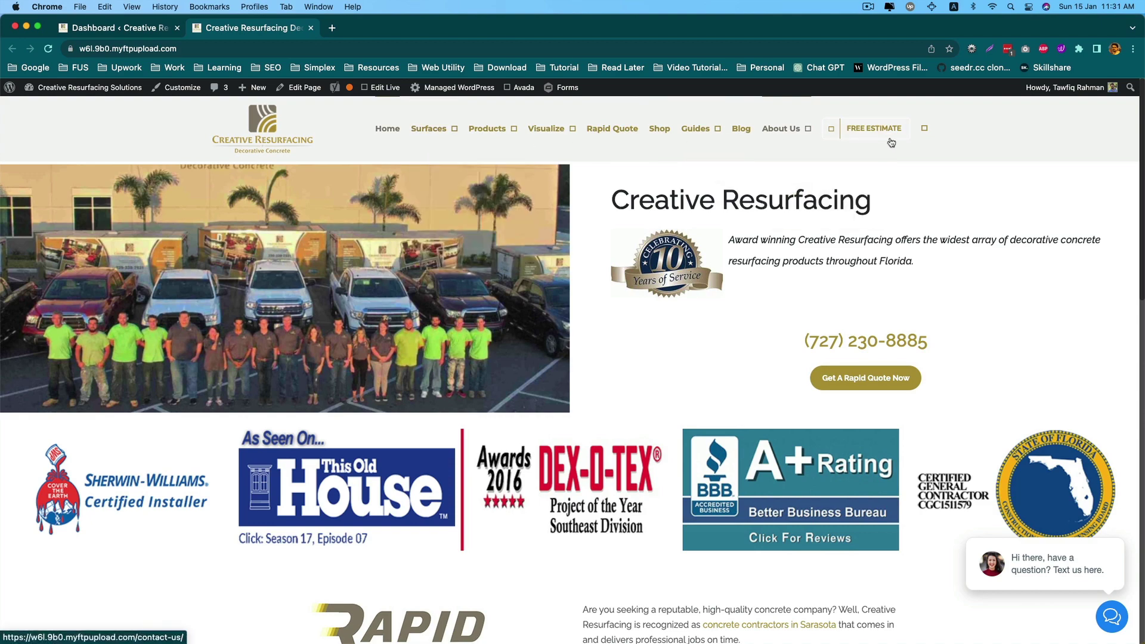
scroll(770, 322, "down", 2)
scroll(765, 322, "down", 5)
scroll(759, 322, "down", 5)
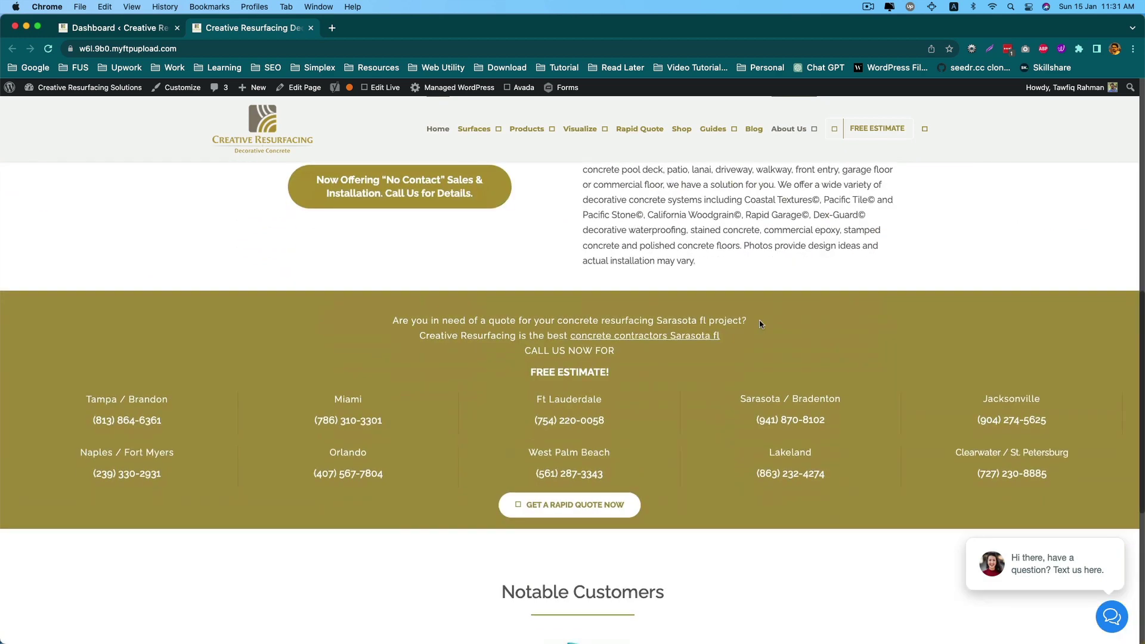
scroll(759, 322, "down", 5)
scroll(760, 322, "down", 1)
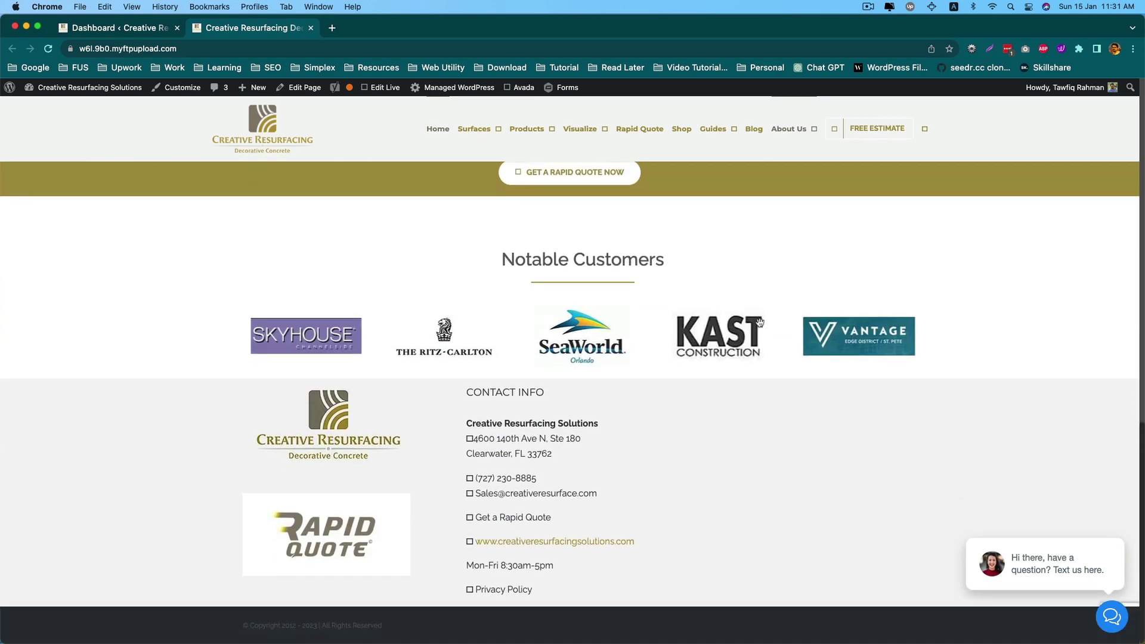
Go to the admin Dashboard and open Avada > Performance to reach the wizard's Start step
key("Home")
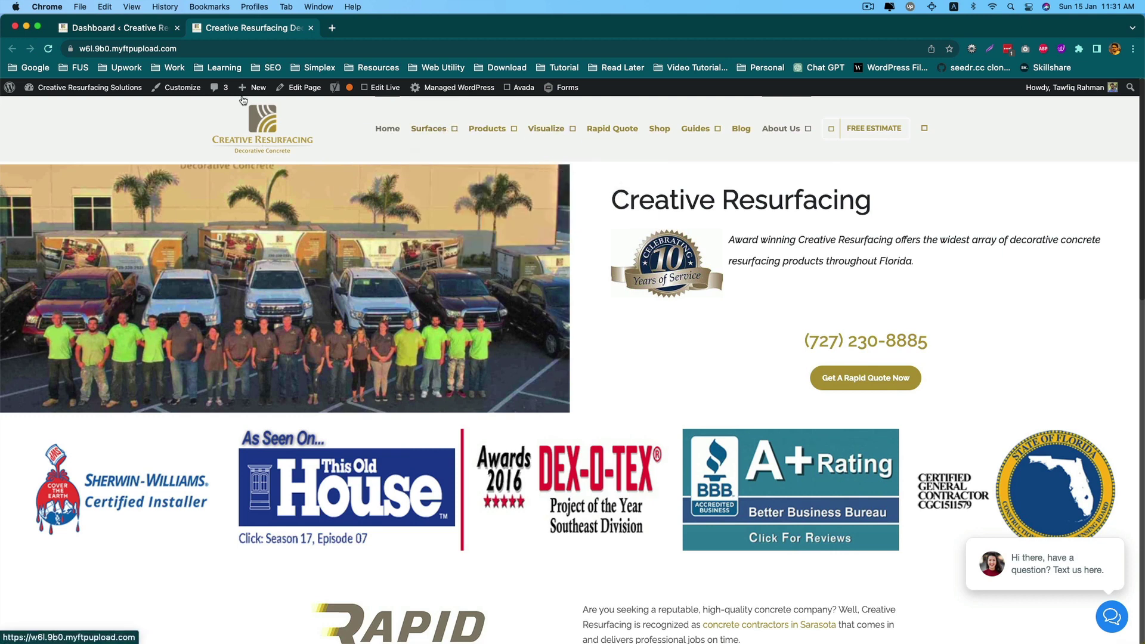
left_click(120, 29)
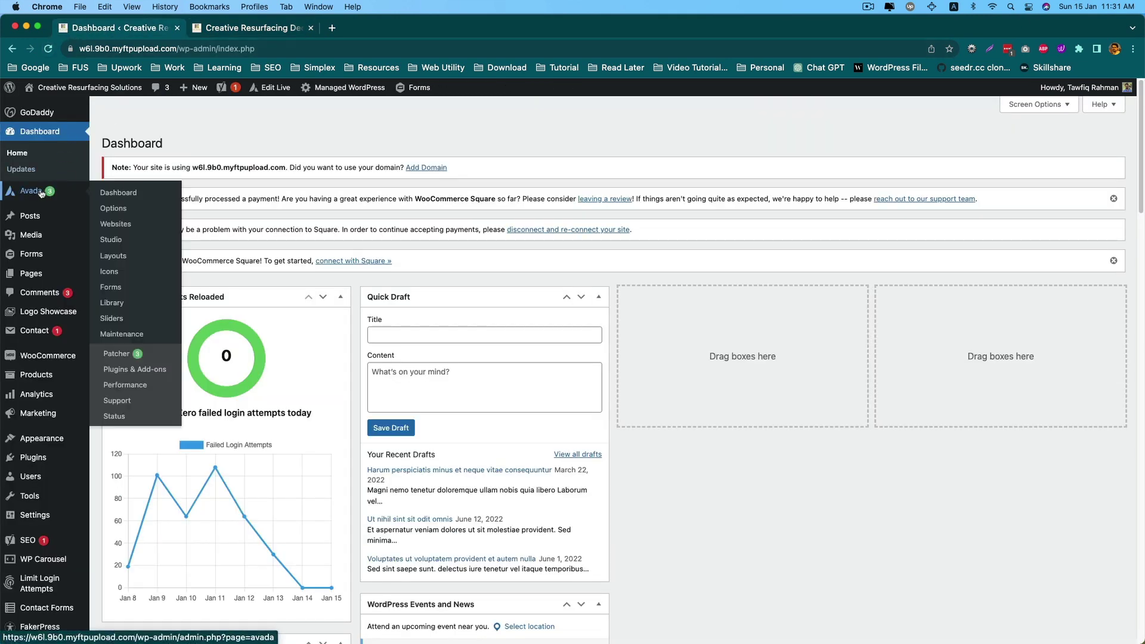
mouse_move(31, 191)
left_click(113, 387)
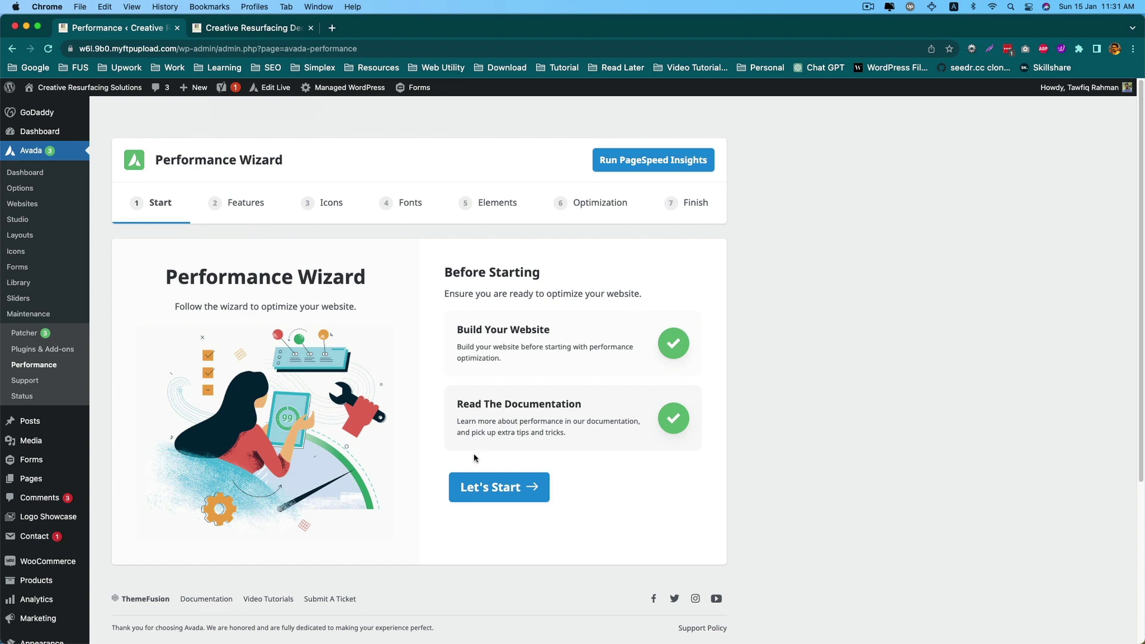
Start the wizard, review the Features toggles, and advance to the Icons step
left_click(498, 487)
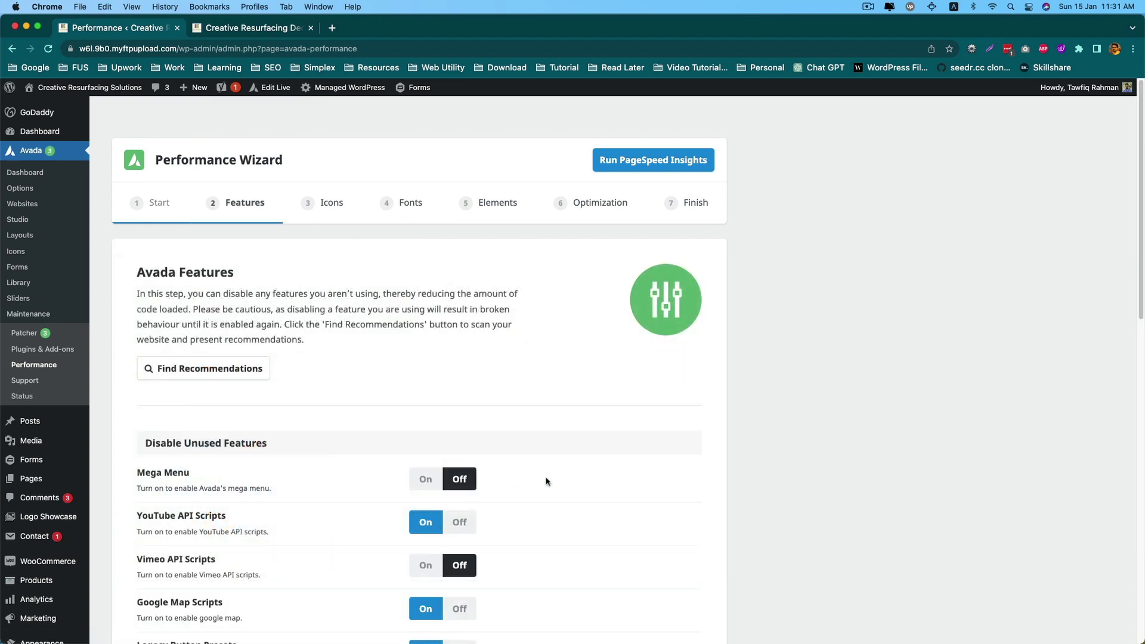
scroll(559, 478, "down", 5)
scroll(558, 476, "down", 1)
scroll(559, 475, "down", 2)
scroll(554, 475, "down", 3)
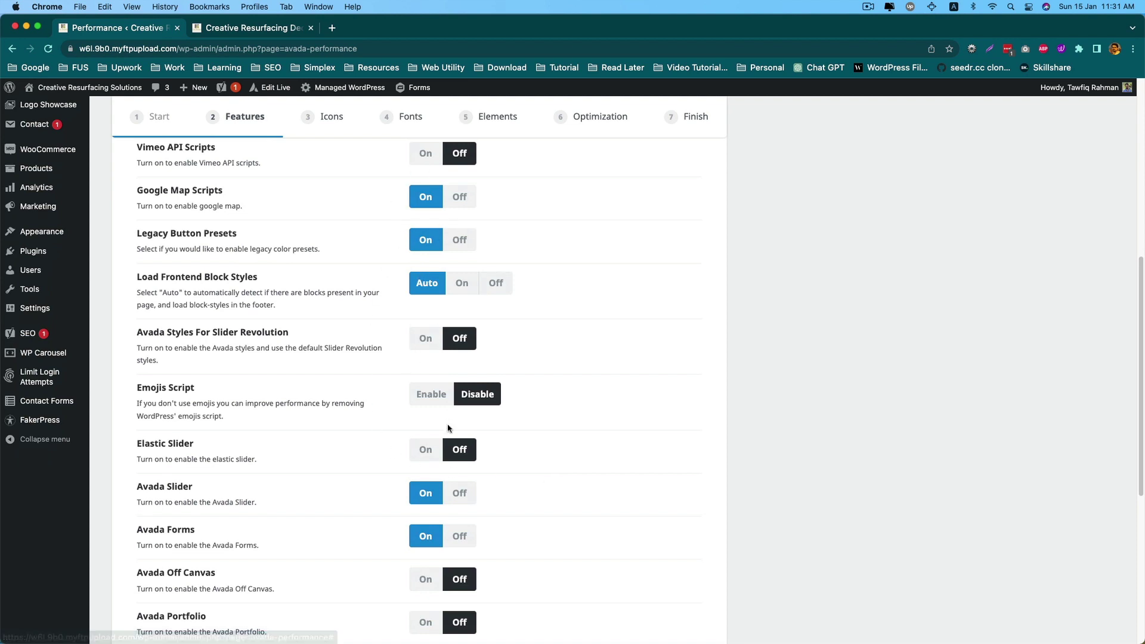
scroll(441, 406, "down", 4)
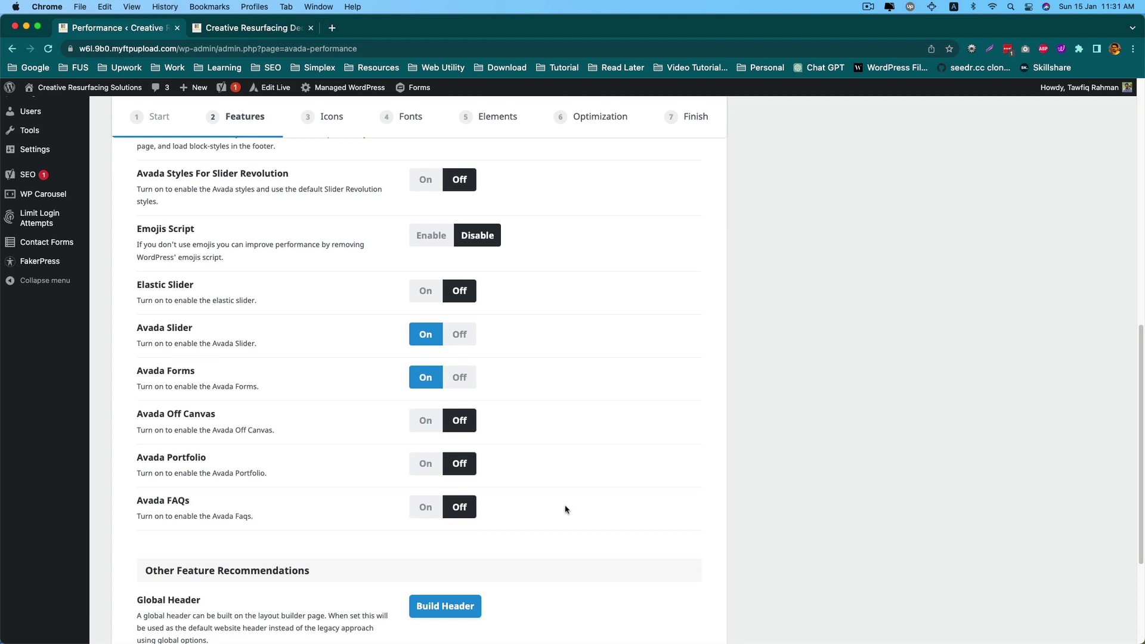
scroll(566, 510, "up", 3)
scroll(565, 514, "up", 2)
scroll(565, 524, "up", 5)
scroll(560, 515, "up", 2)
scroll(550, 502, "down", 7)
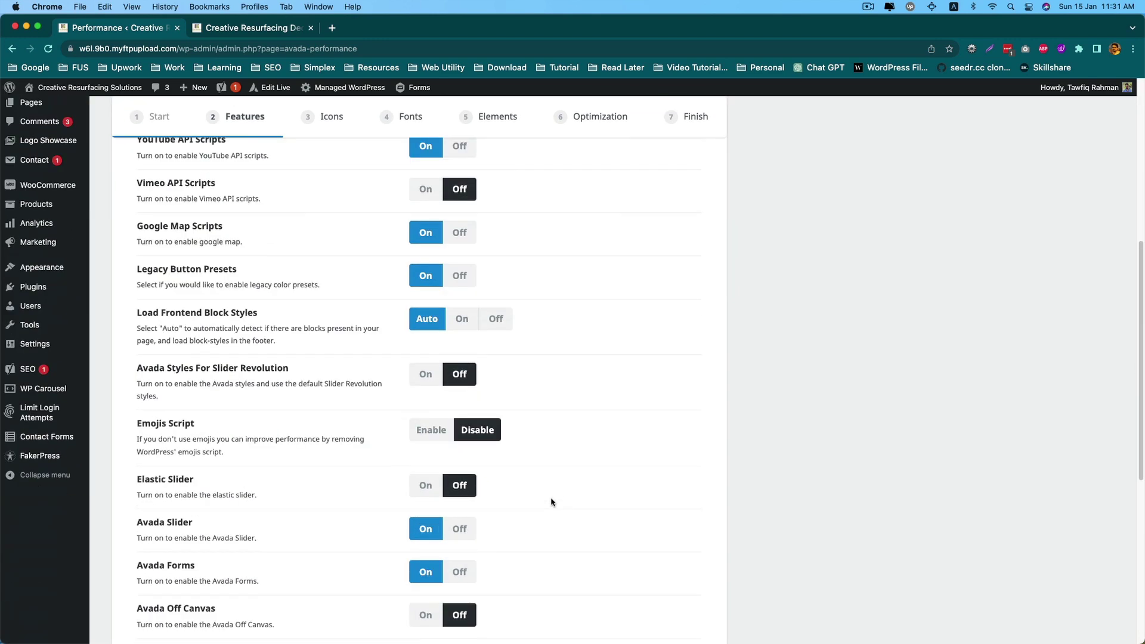
scroll(518, 499, "down", 4)
scroll(538, 510, "down", 2)
scroll(514, 475, "up", 10)
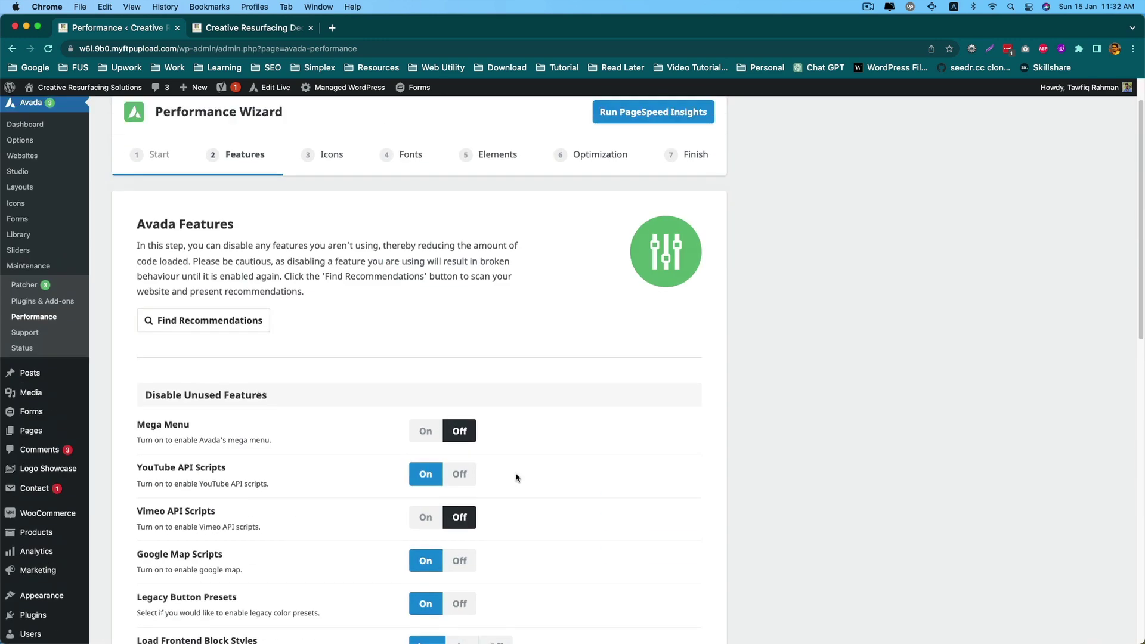
scroll(304, 318, "up", 1)
scroll(513, 452, "down", 7)
scroll(514, 453, "down", 4)
scroll(498, 420, "down", 5)
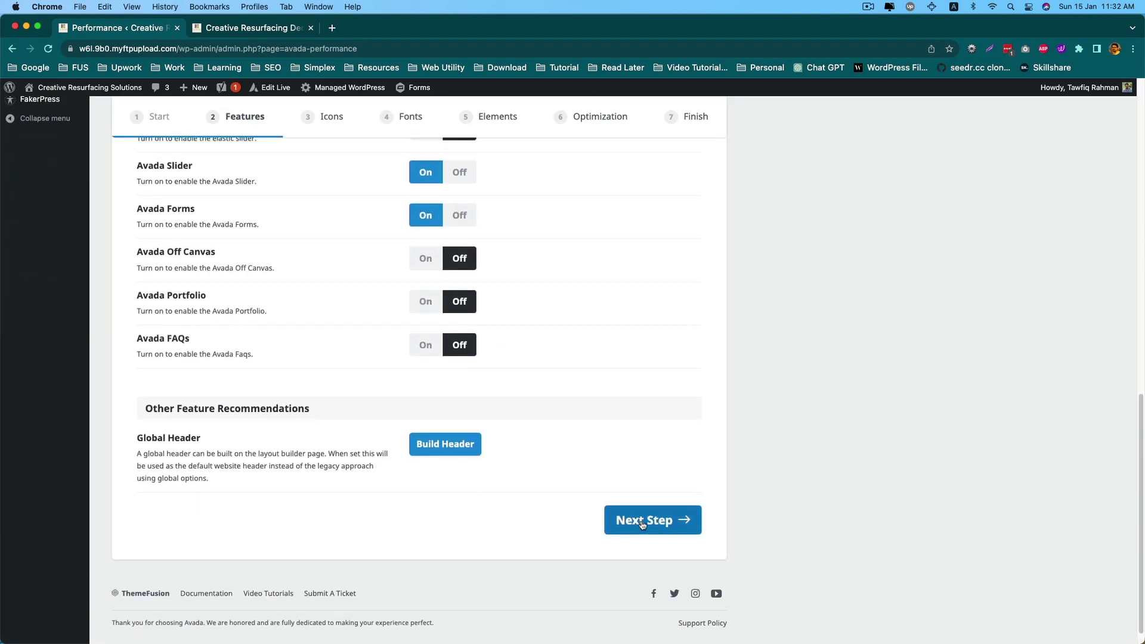
left_click(637, 519)
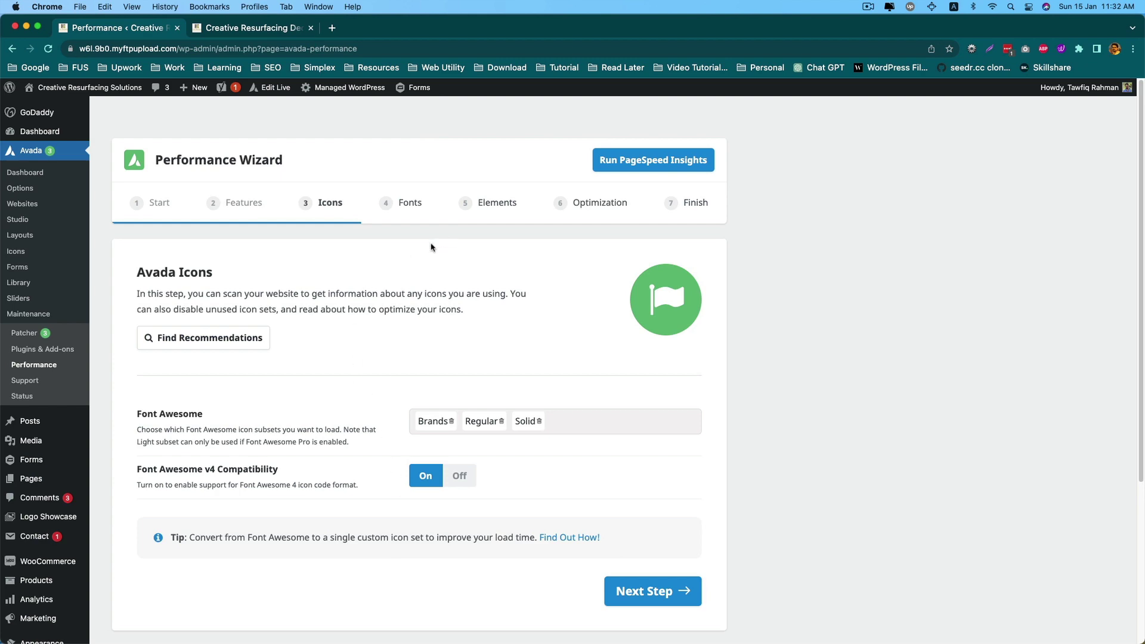
Advance past Icons and Fonts to the Finish step, clearing the cache and assets
left_click(644, 591)
scroll(402, 463, "down", 5)
scroll(402, 462, "up", 5)
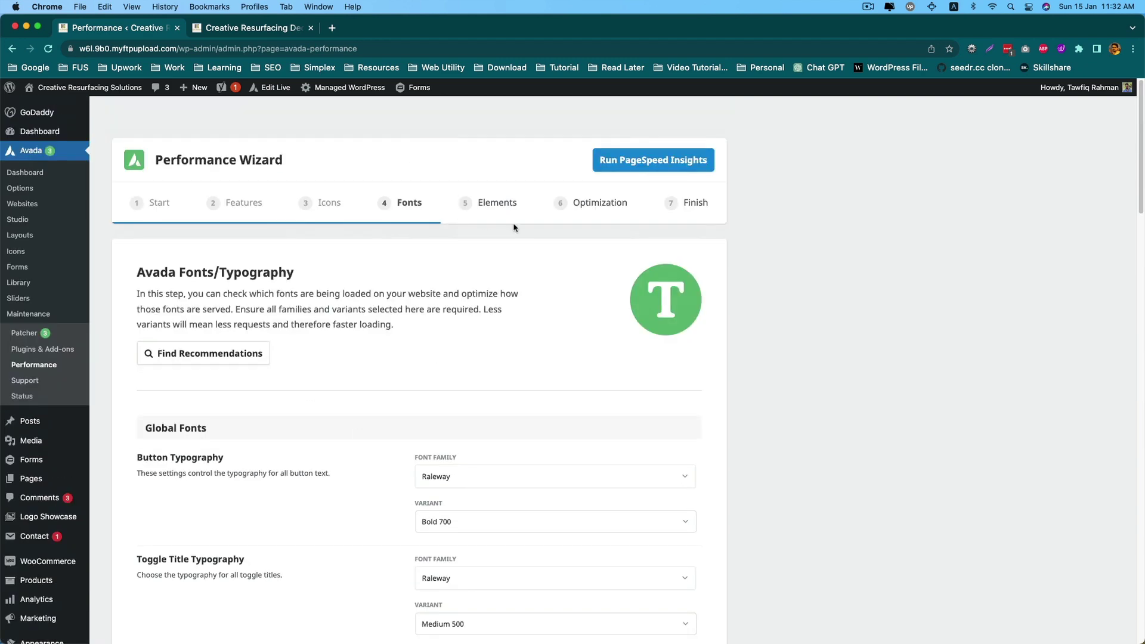
left_click(686, 206)
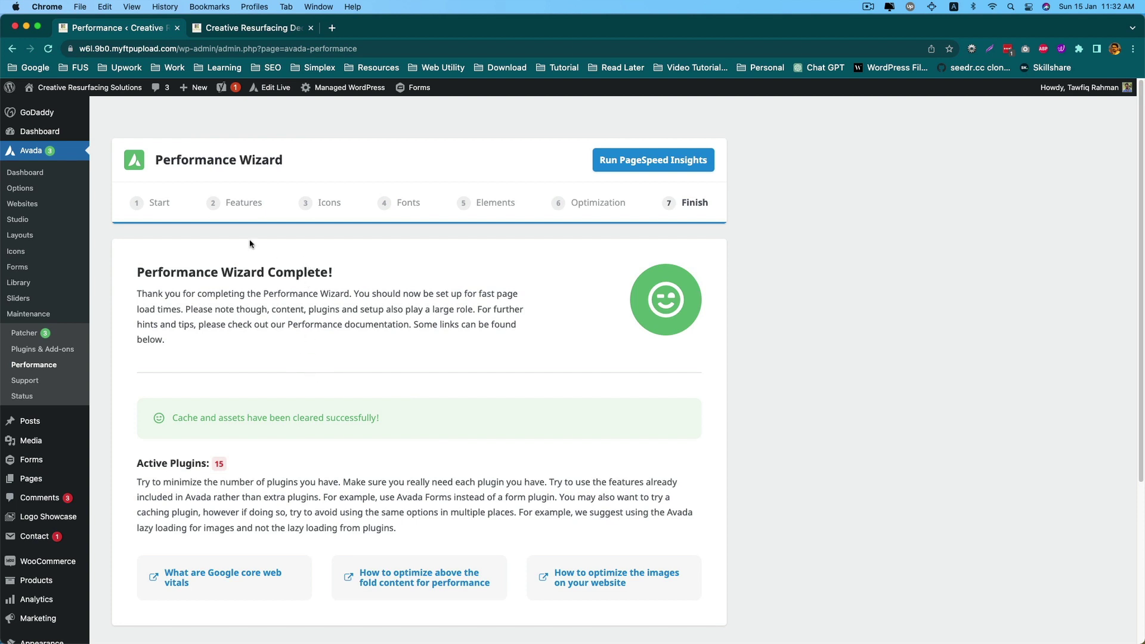
mouse_move(90, 87)
right_click(79, 107)
Open the live Creative Resurfacing homepage in a new tab and switch to it
left_click(98, 113)
left_click(241, 34)
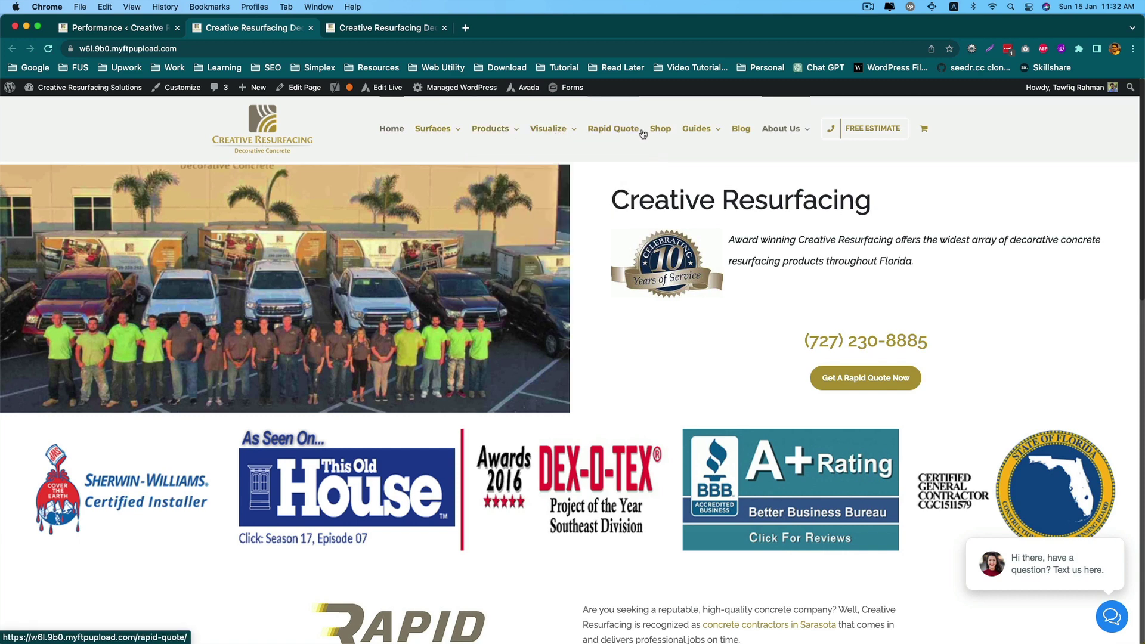
scroll(640, 338, "down", 3)
scroll(640, 338, "down", 15)
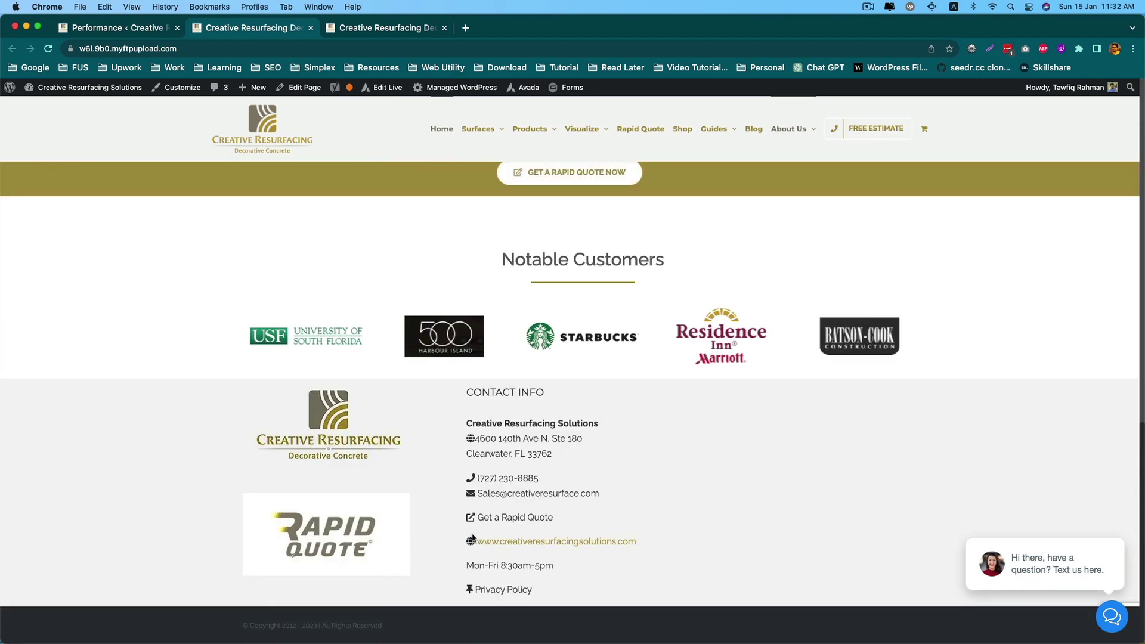
scroll(681, 507, "up", 15)
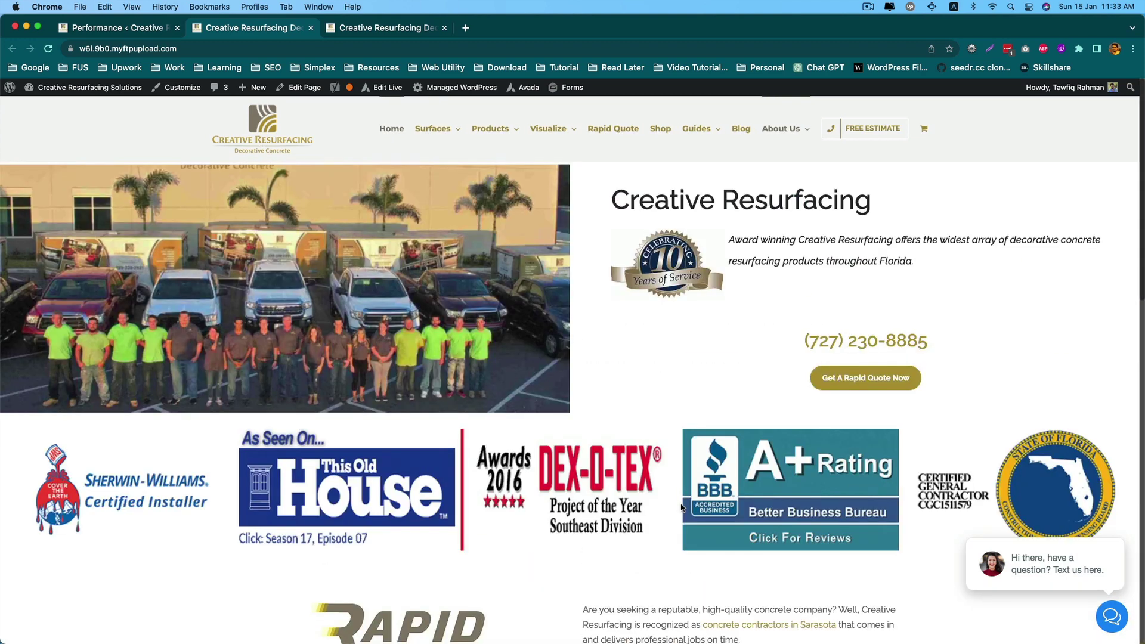